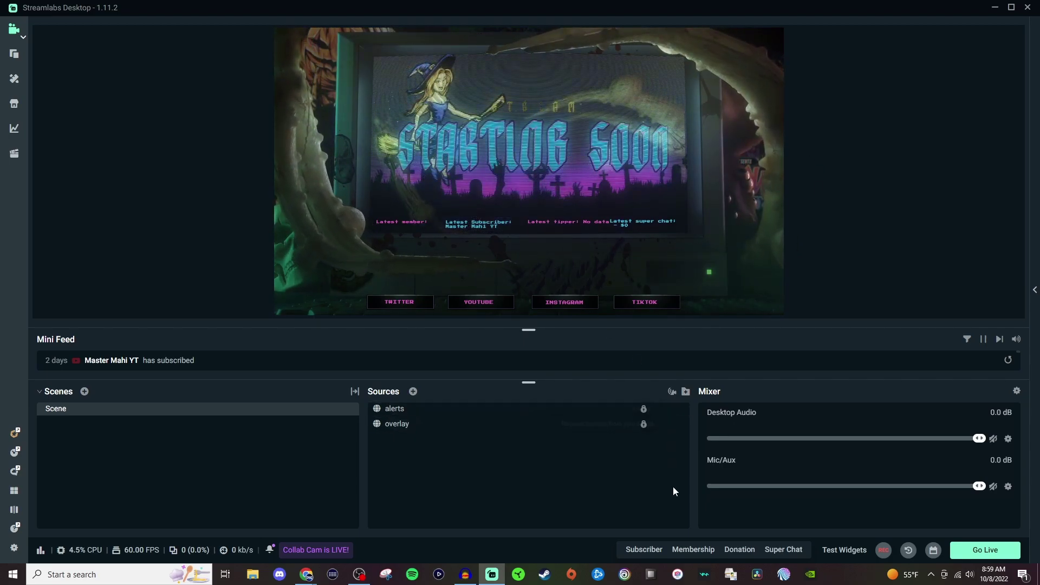
# - Fire a test Donation alert from Test Widgets
pyautogui.click(738, 550)
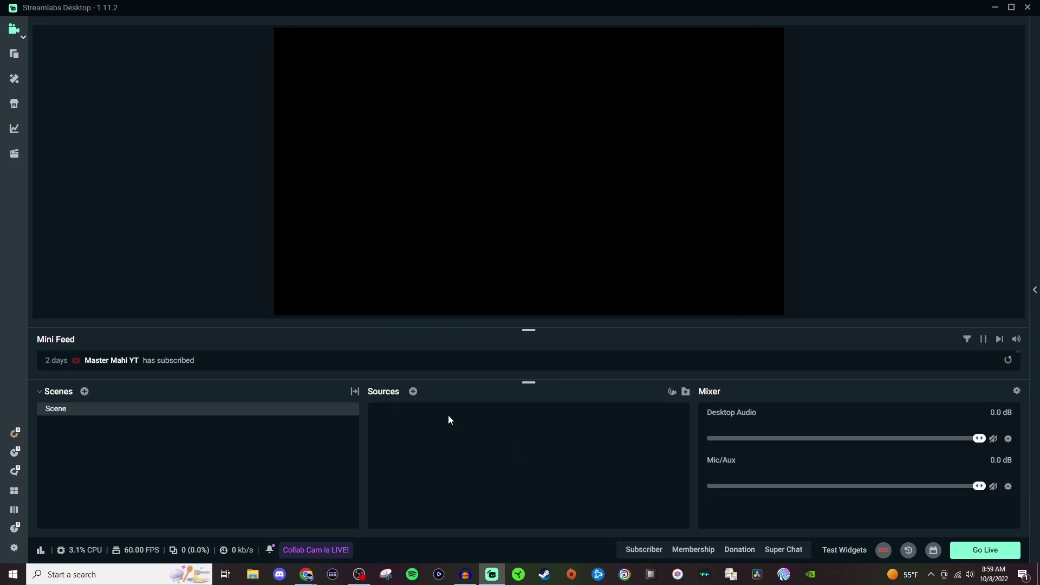
# - Add a Browser Source to the scene and name it 'overlay'
pyautogui.click(413, 394)
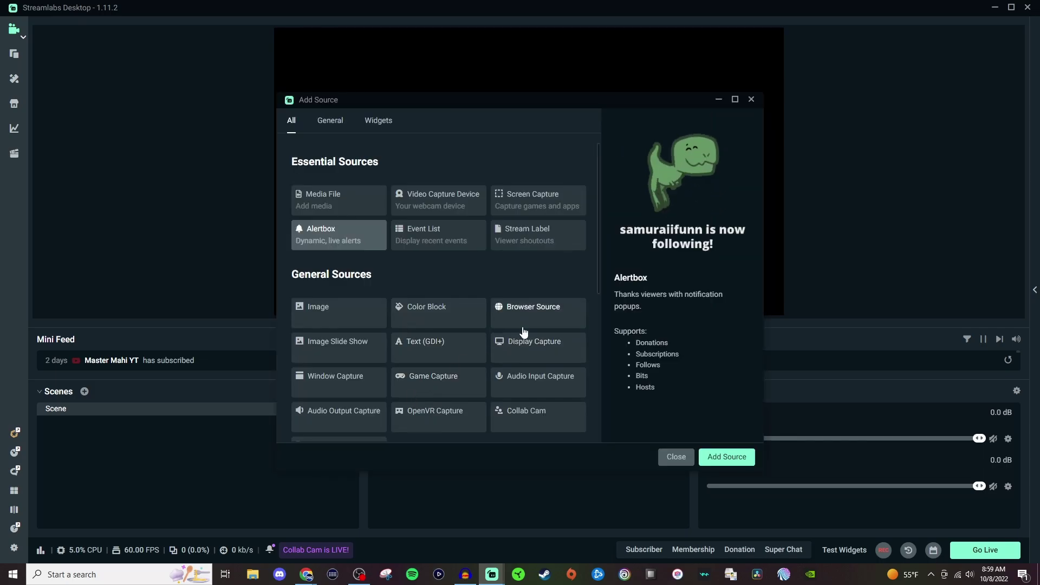
pyautogui.click(548, 318)
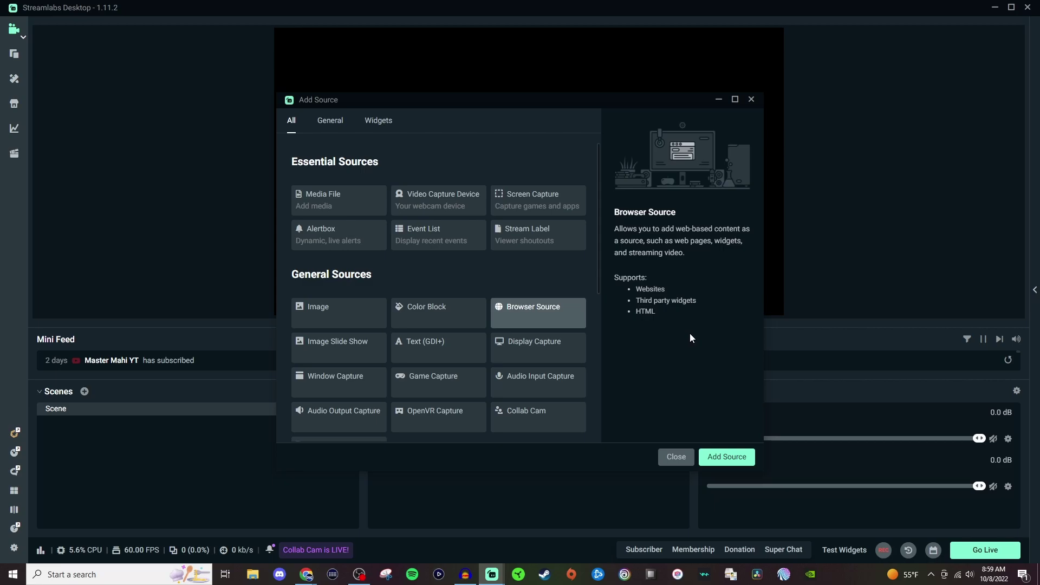
pyautogui.click(727, 457)
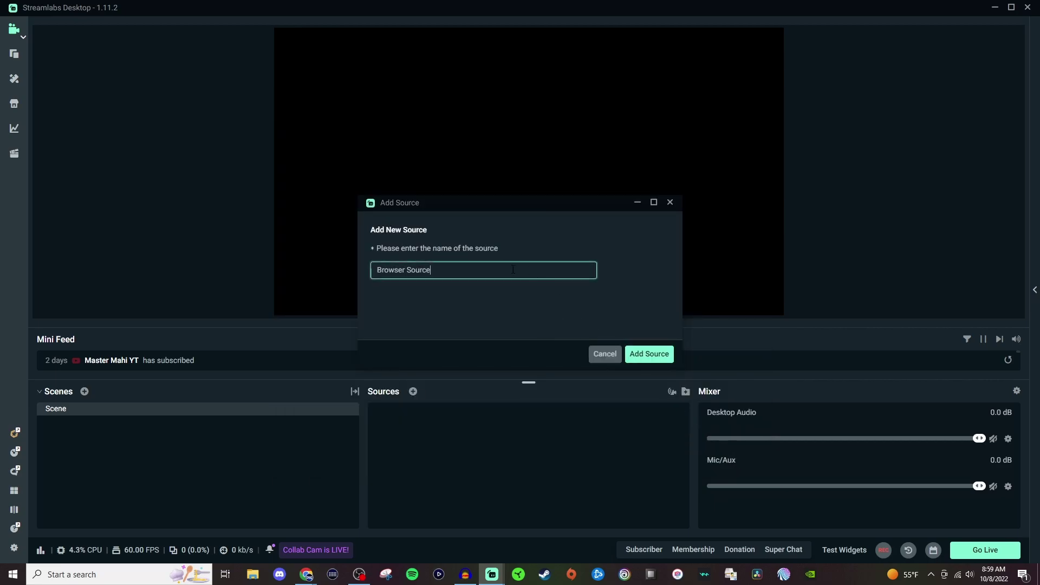
pyautogui.moveTo(454, 269); pyautogui.dragTo(339, 269)
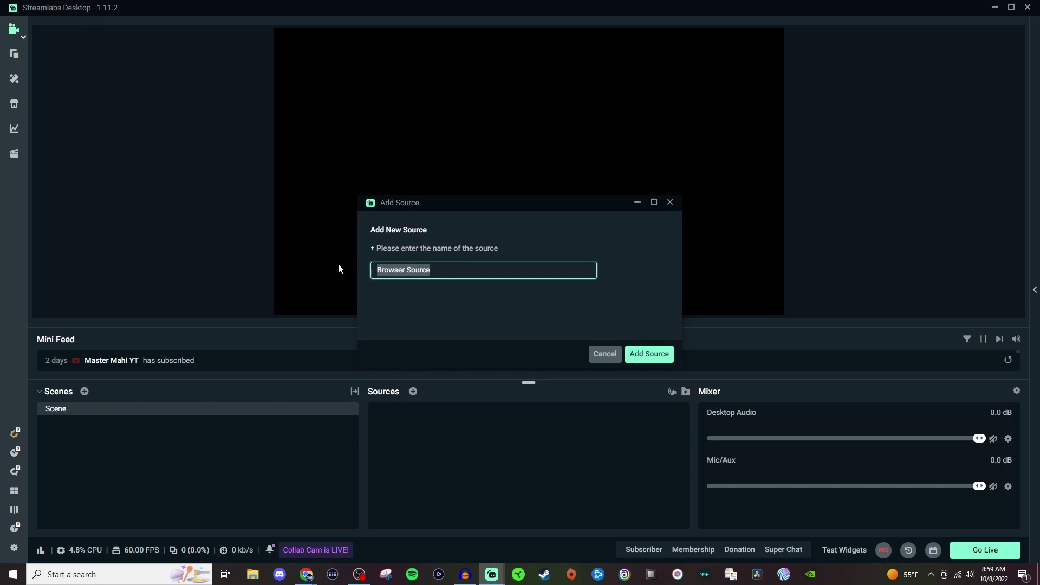
pyautogui.write('overlay')
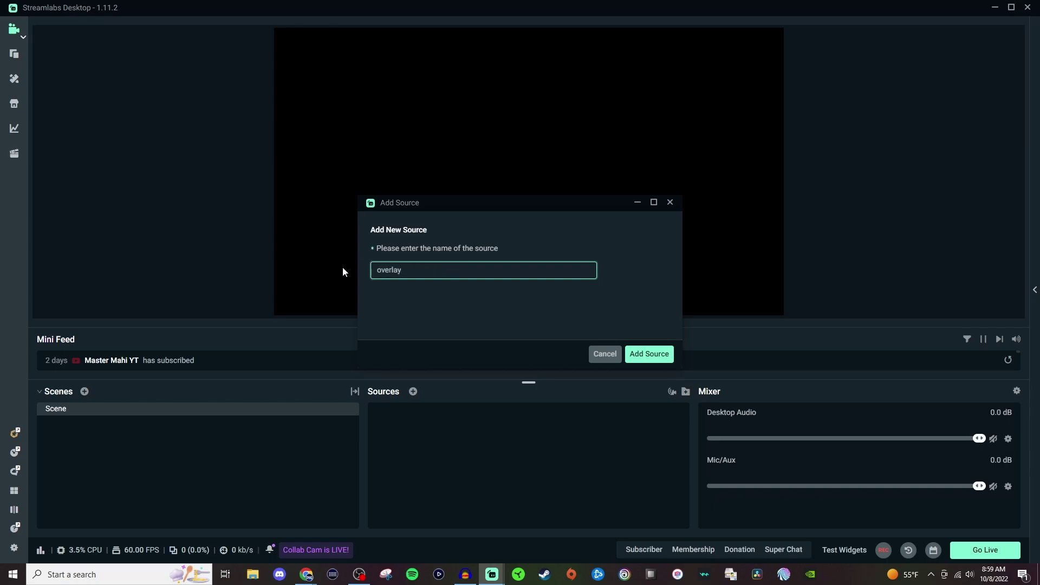
pyautogui.click(628, 353)
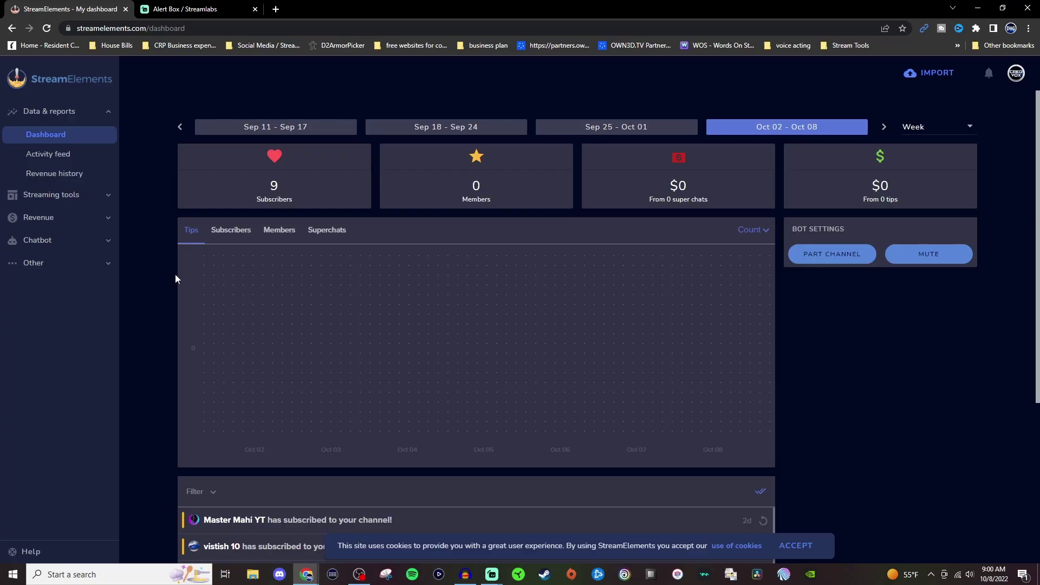
# - Create a StreamElements overlay from the Halloween animated stream overlays theme in the Overlays Gallery
pyautogui.click(48, 198)
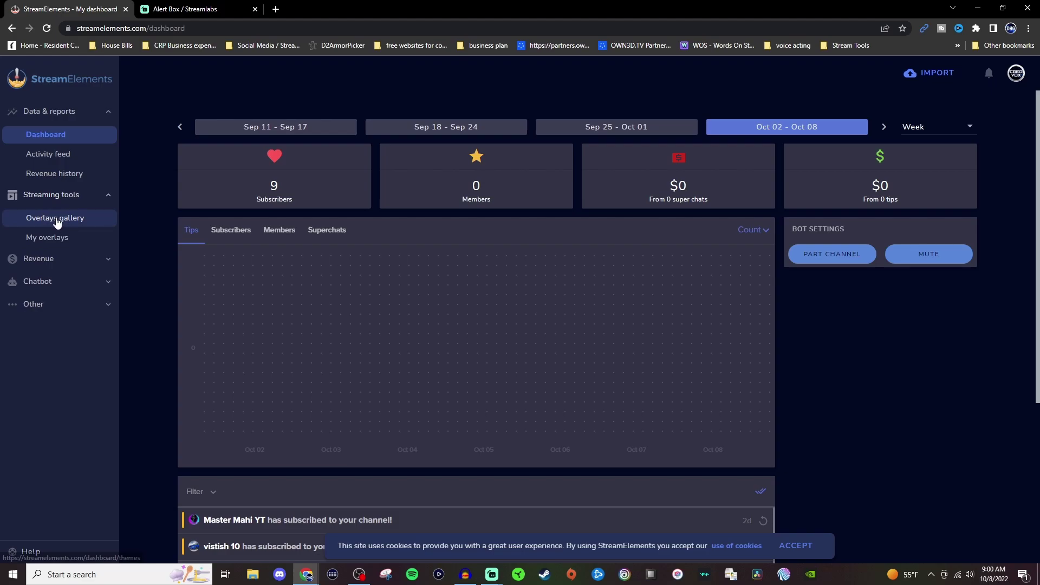
pyautogui.click(55, 222)
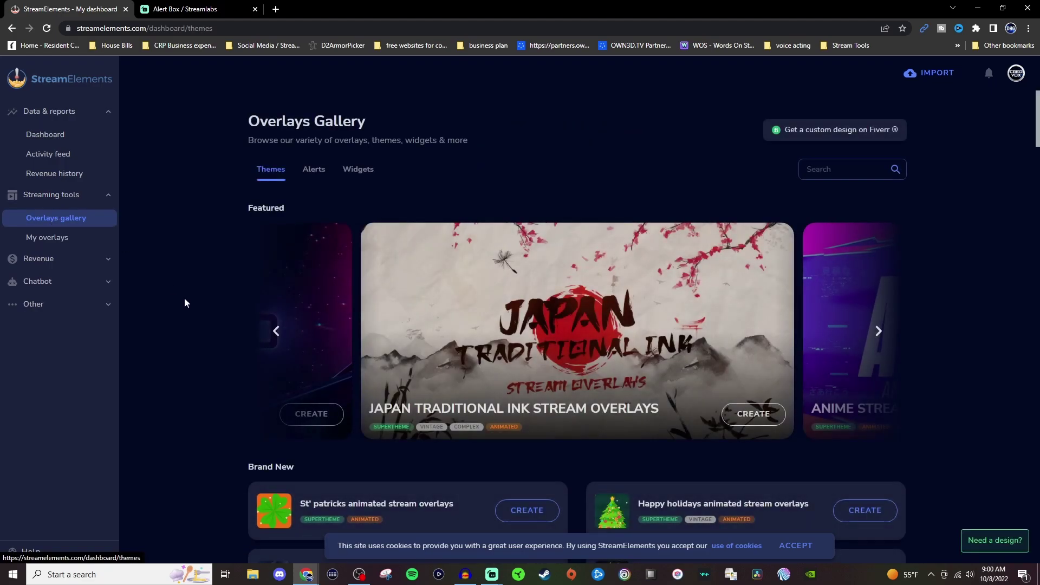
pyautogui.scroll(-6, 186, 299)
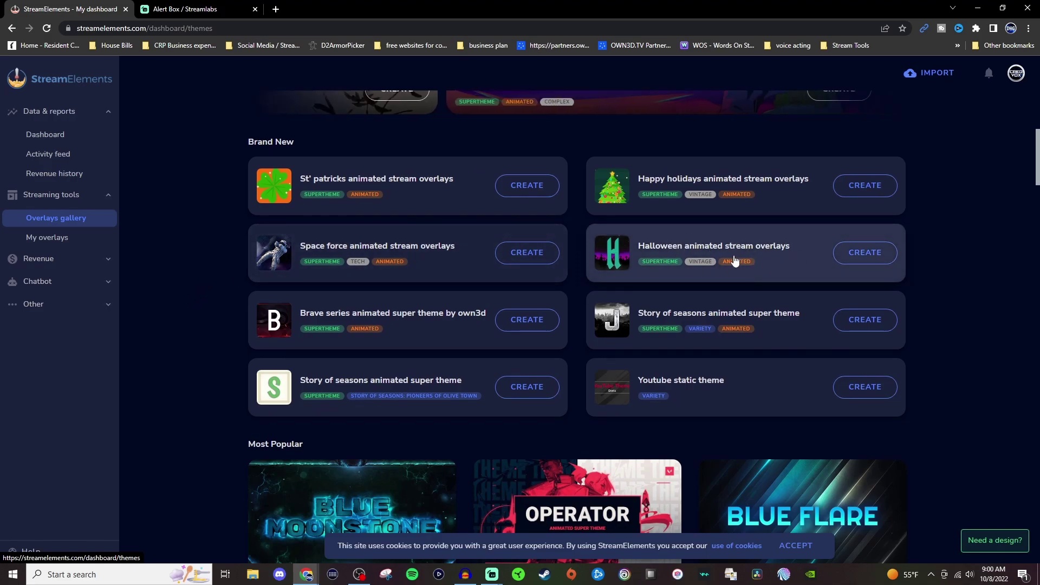
pyautogui.click(867, 257)
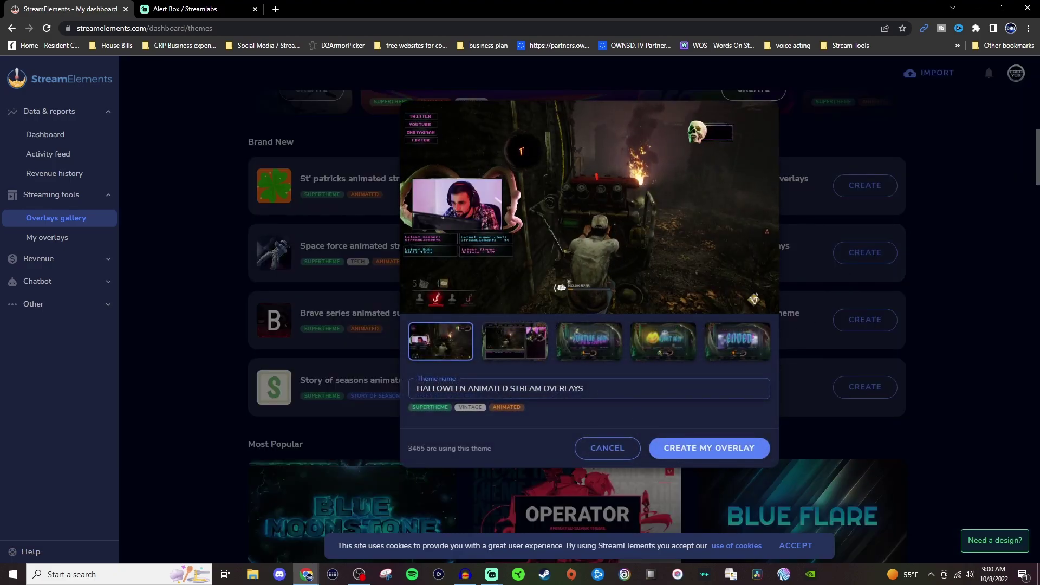
pyautogui.click(713, 452)
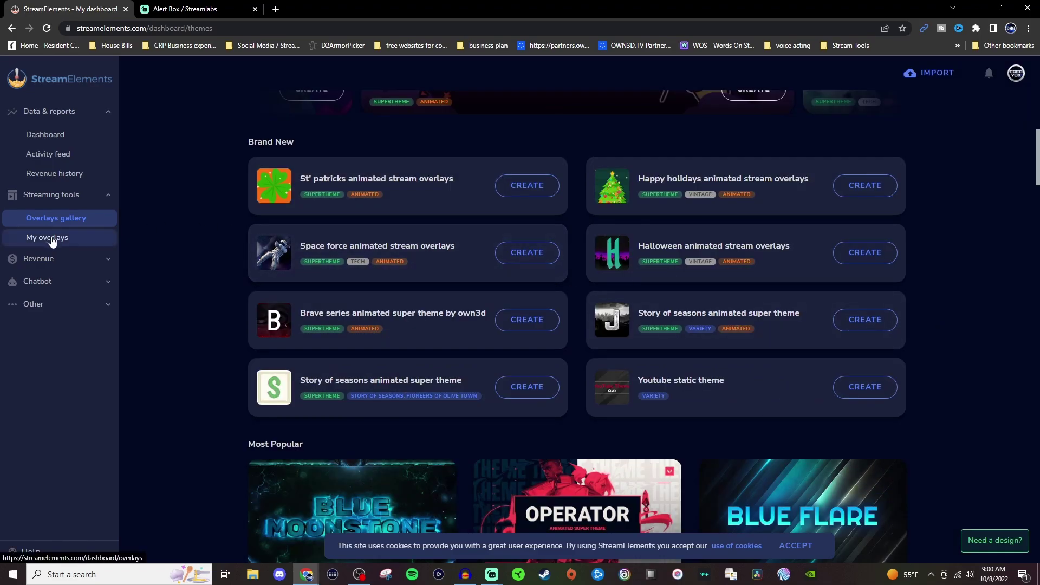
pyautogui.click(46, 237)
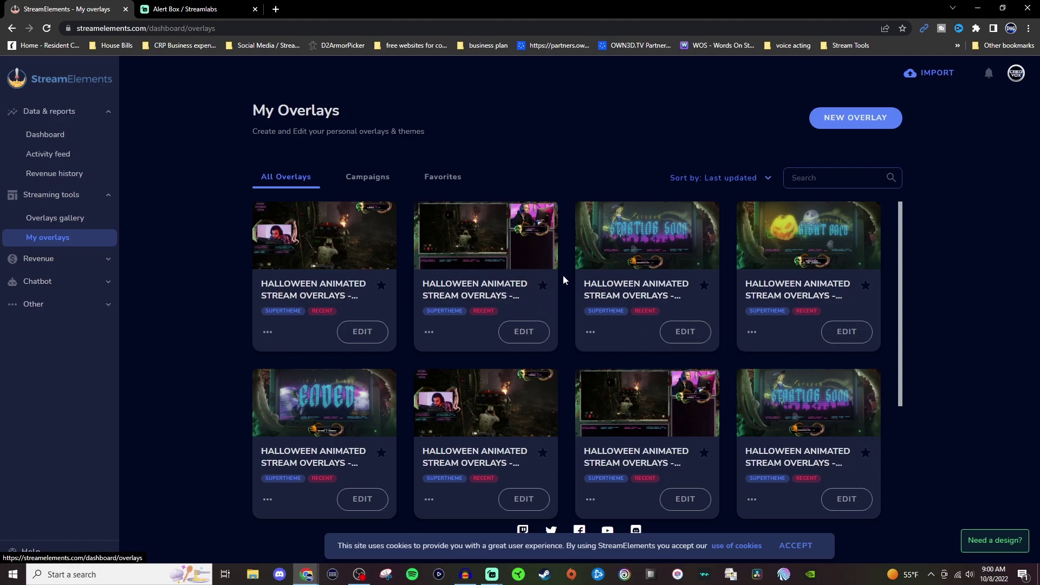
# - Check the Starting Soon overlay's properties, leaving its resolution at 1080p
pyautogui.click(591, 333)
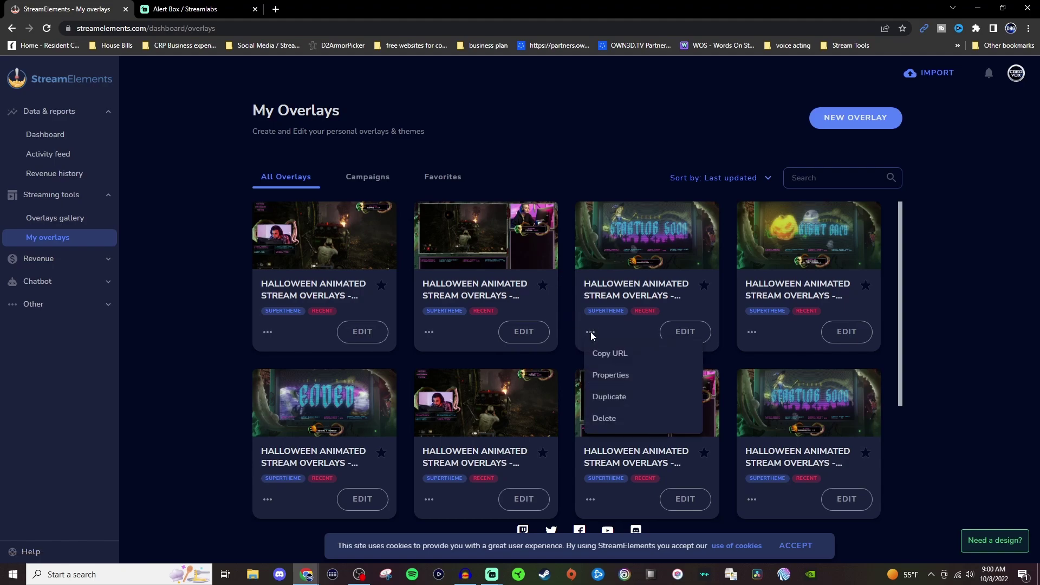
pyautogui.click(611, 376)
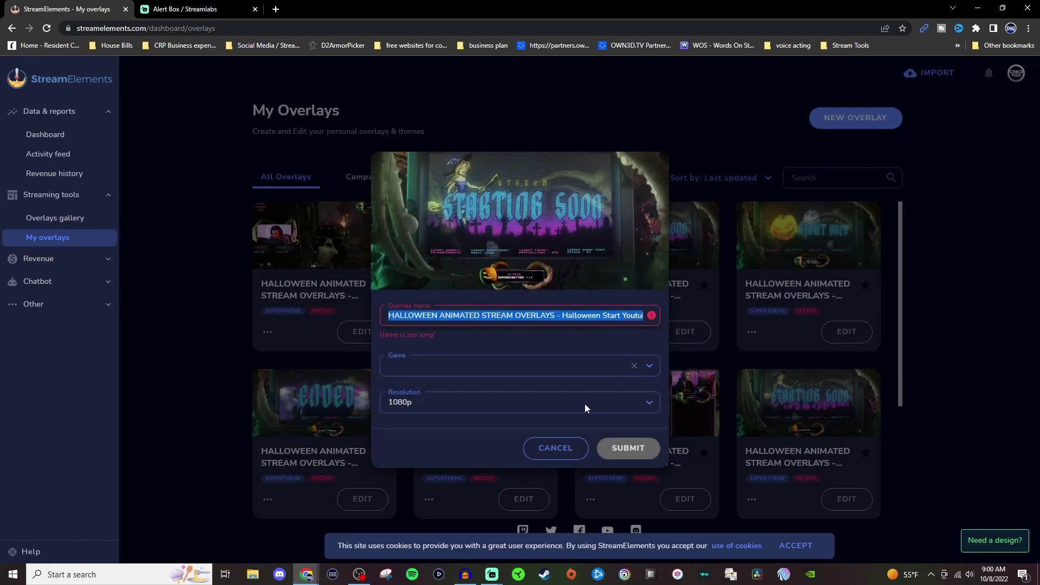
pyautogui.click(649, 407)
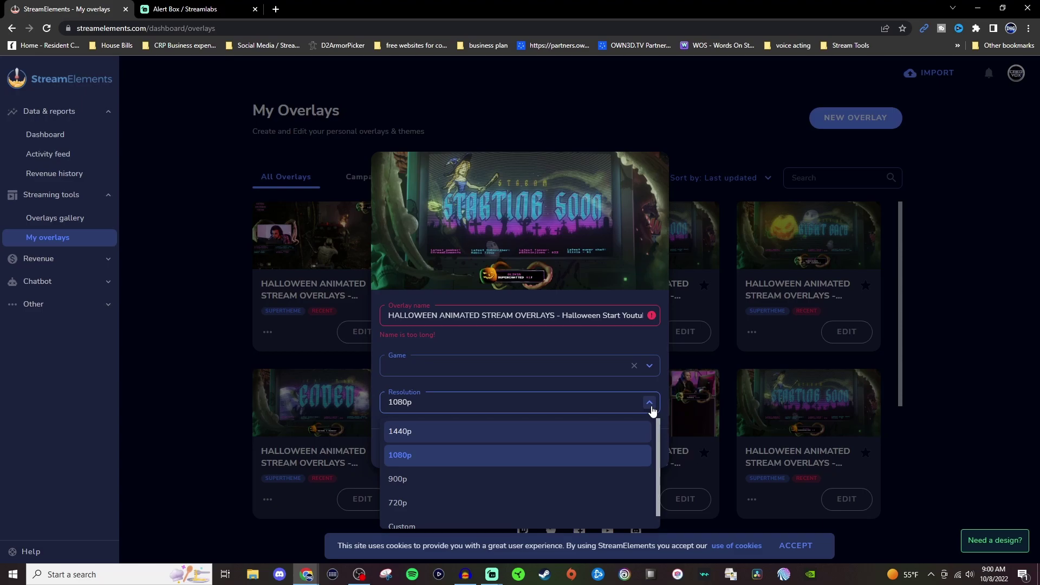
pyautogui.click(650, 406)
pyautogui.click(557, 450)
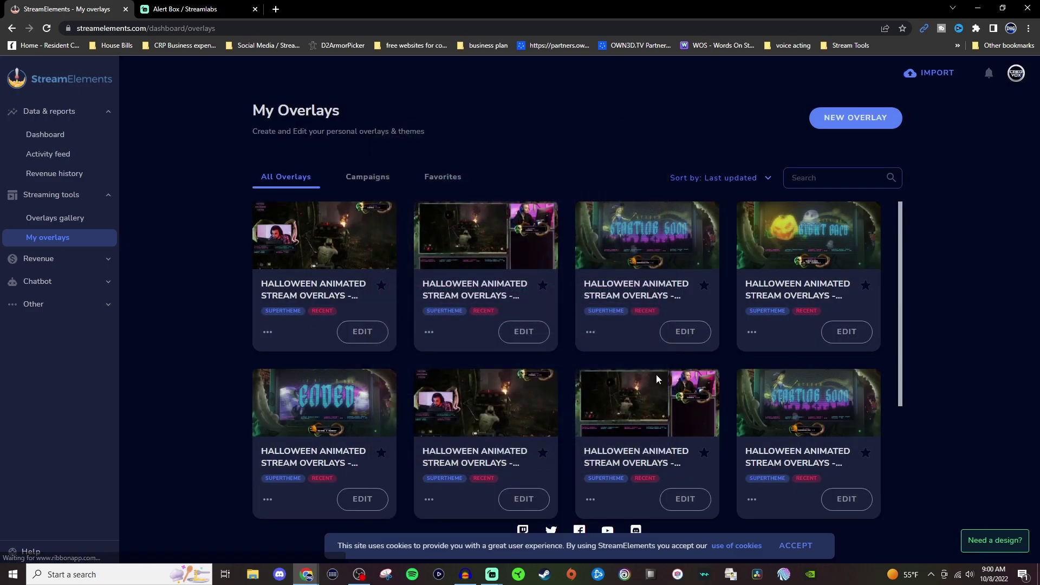
# - Copy the Starting Soon overlay's URL and return to Streamlabs Desktop
pyautogui.click(590, 332)
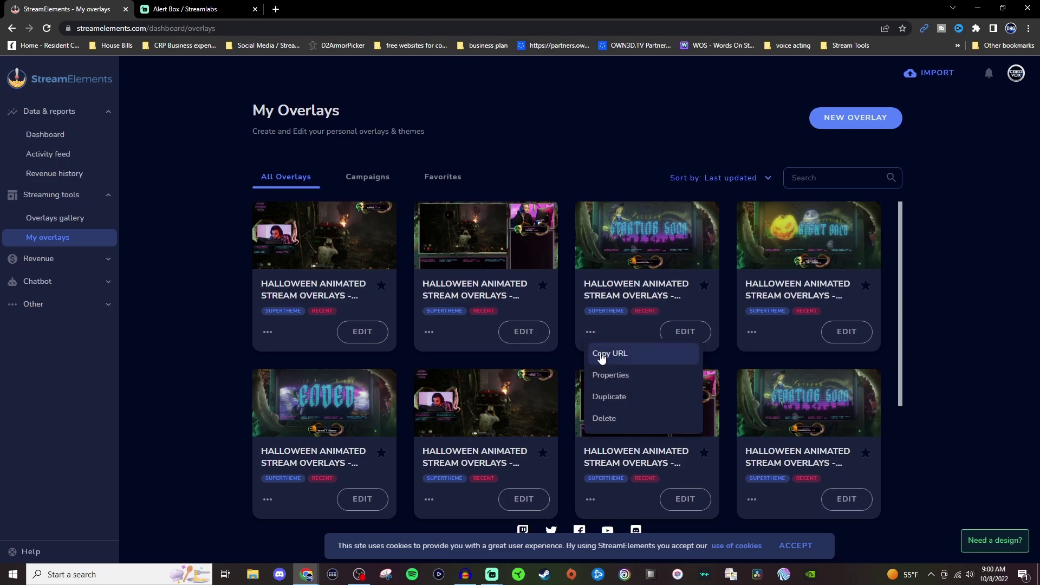
pyautogui.click(602, 355)
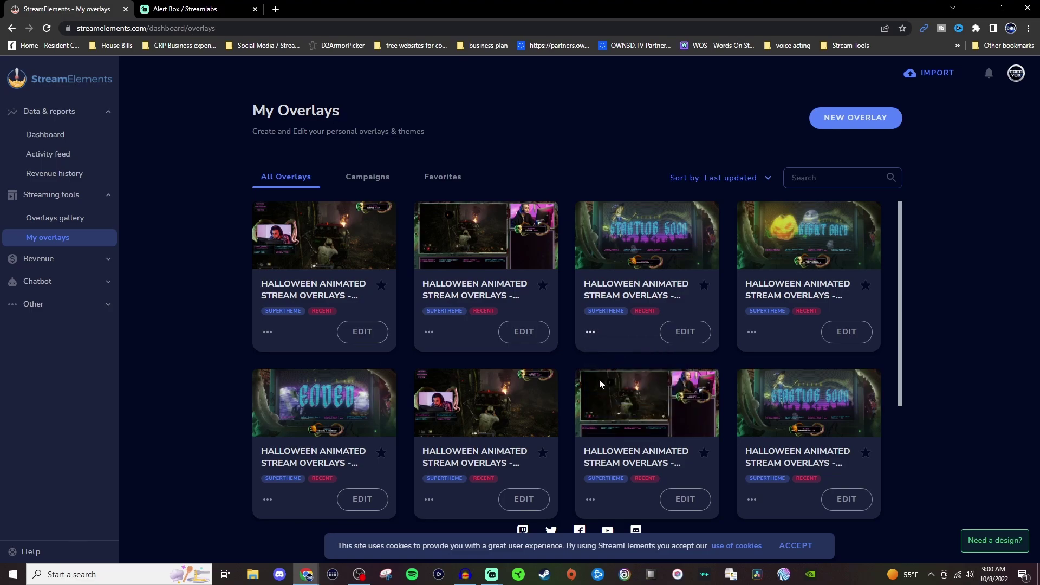
pyautogui.hotkey('alt', 'Tab')
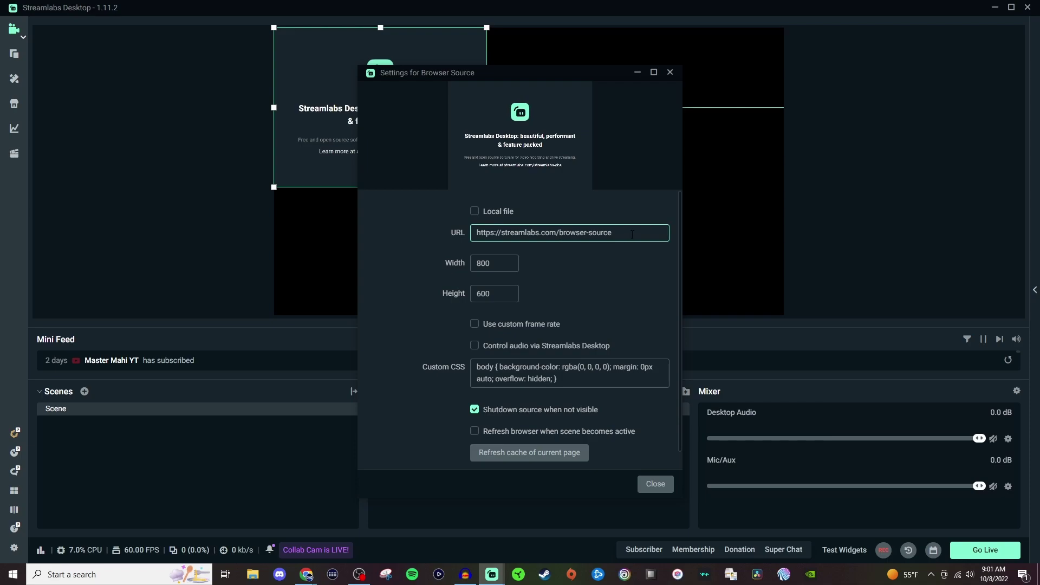
# - Paste the overlay URL into the browser source and set its size to 1920×1080
pyautogui.moveTo(613, 232); pyautogui.dragTo(418, 232)
pyautogui.hotkey('ctrl', 'v')
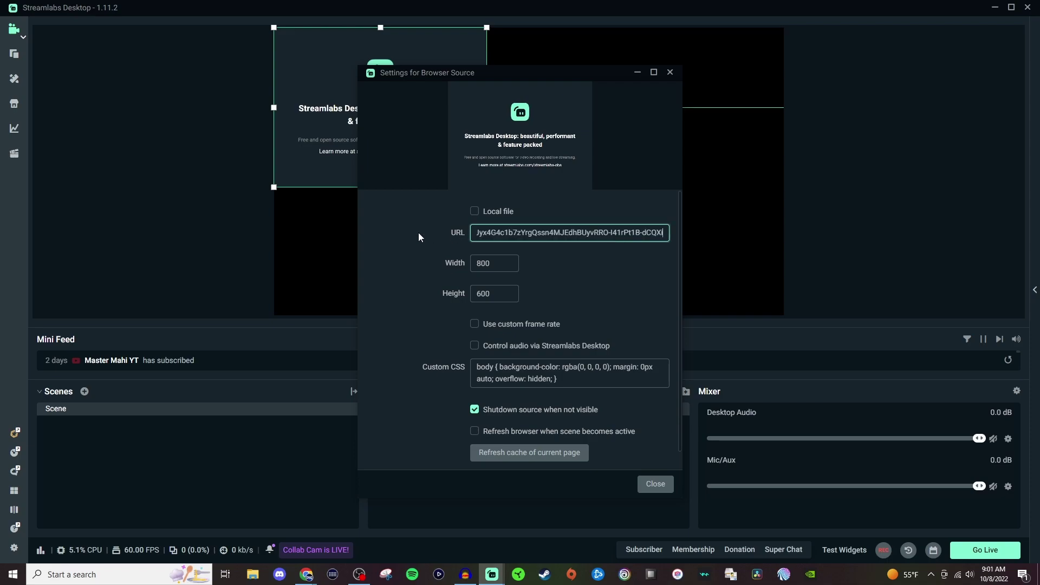
pyautogui.press('Tab')
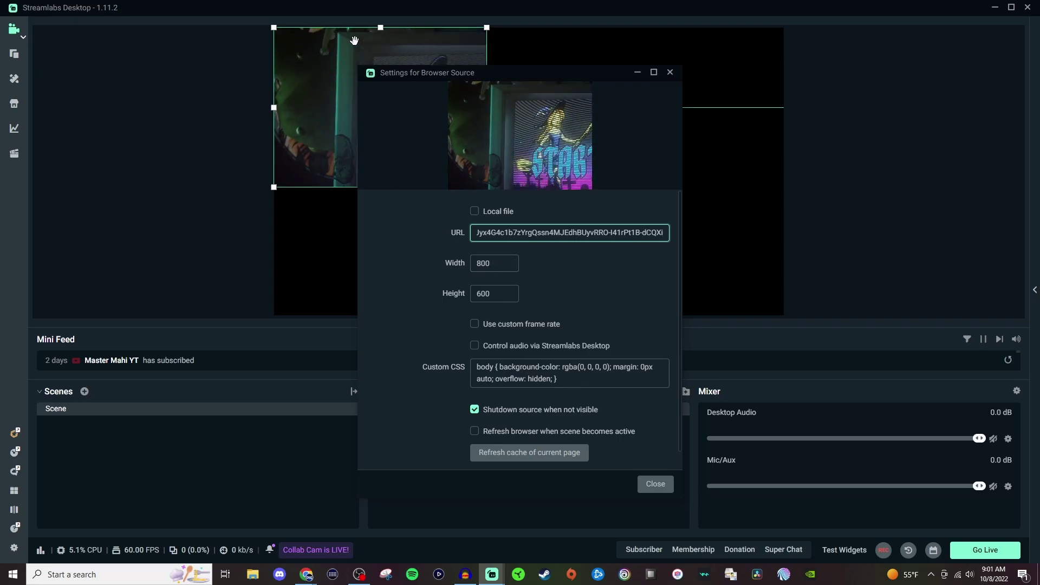
pyautogui.press('Tab')
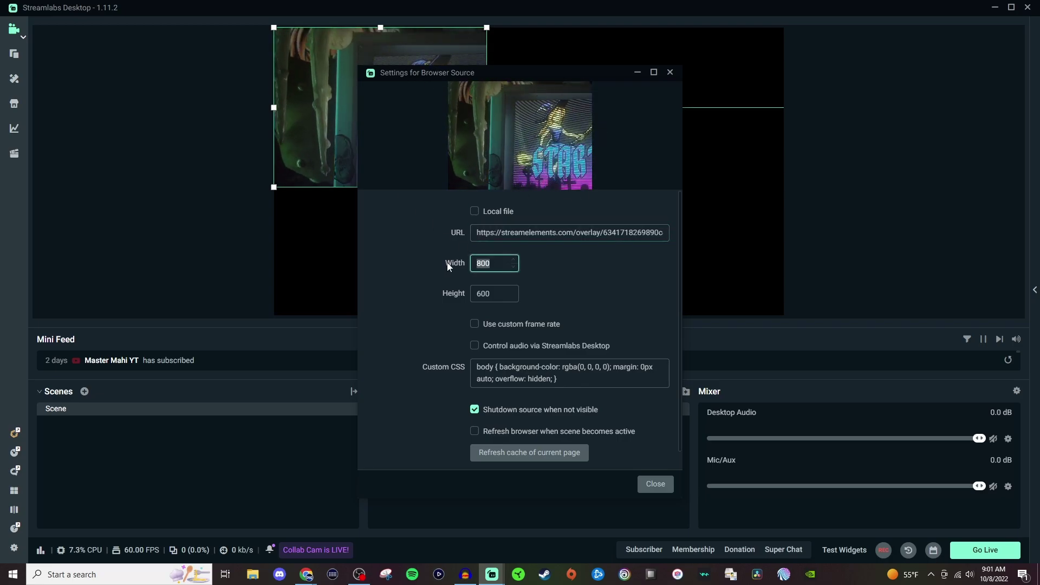
pyautogui.write('1920')
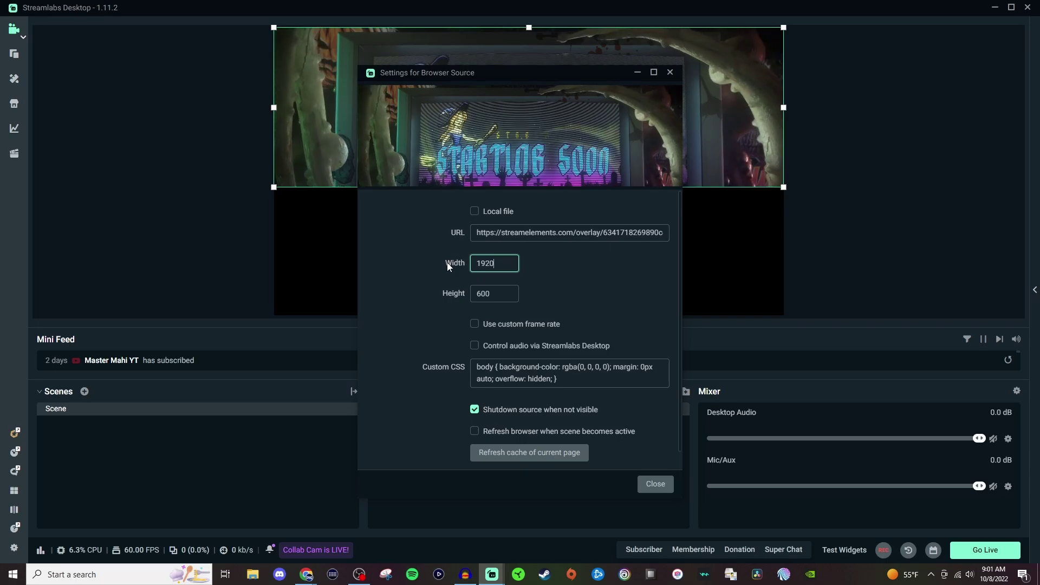
pyautogui.press('Tab')
pyautogui.write('1')
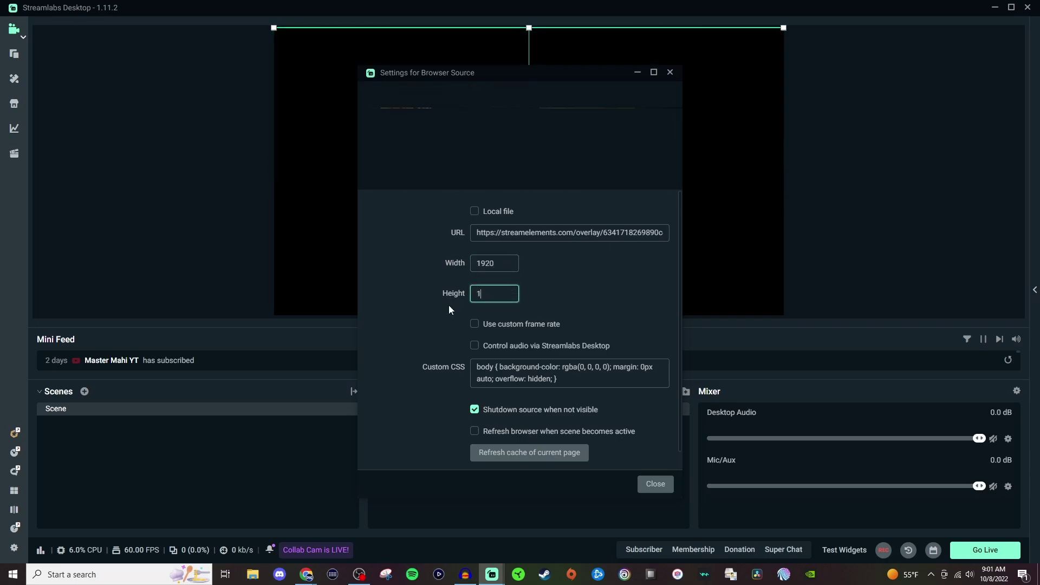
pyautogui.write('080')
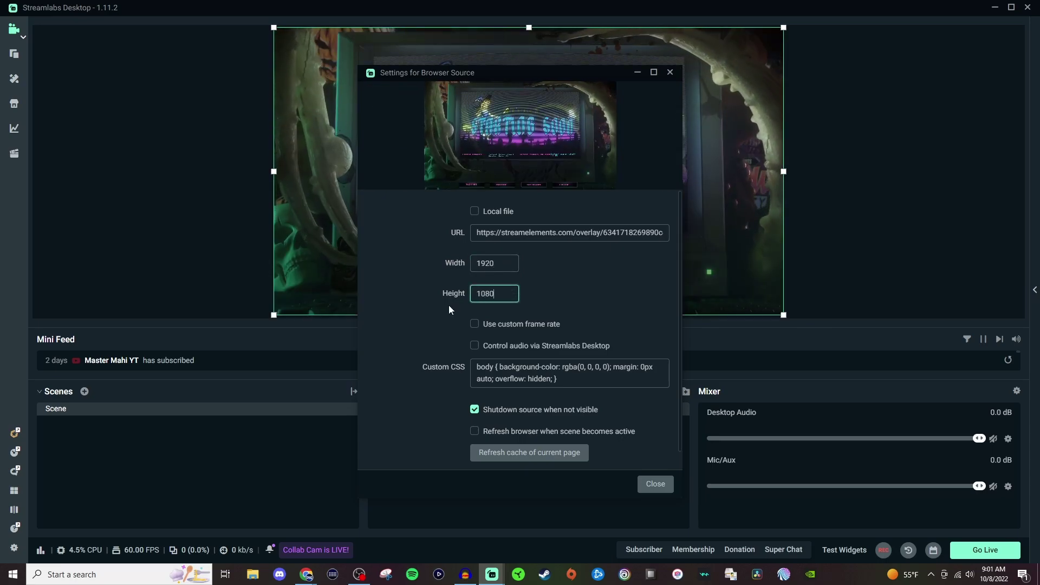
pyautogui.click(656, 484)
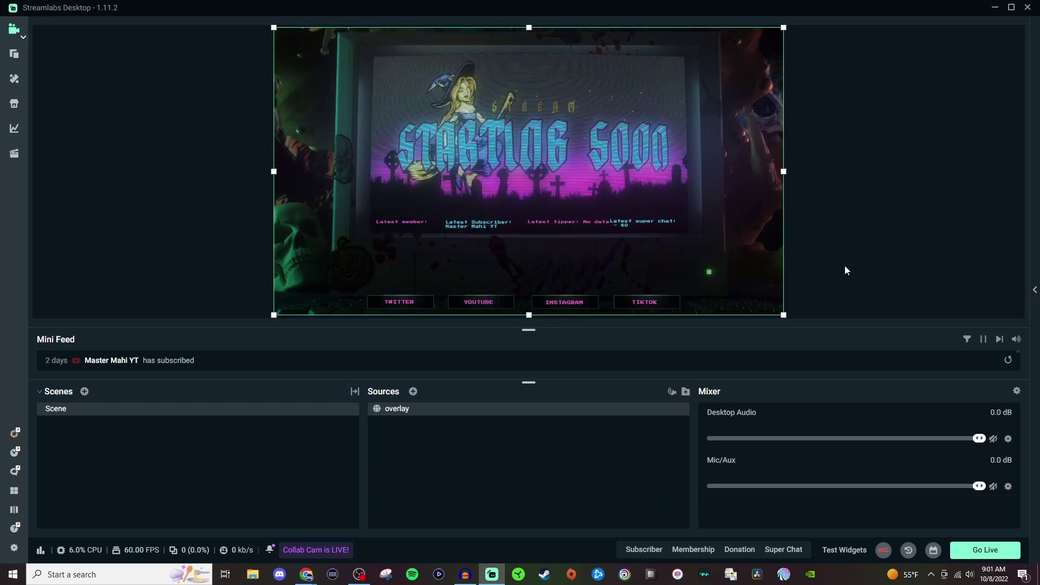
# - Lock the overlay source in place
pyautogui.moveTo(644, 415)
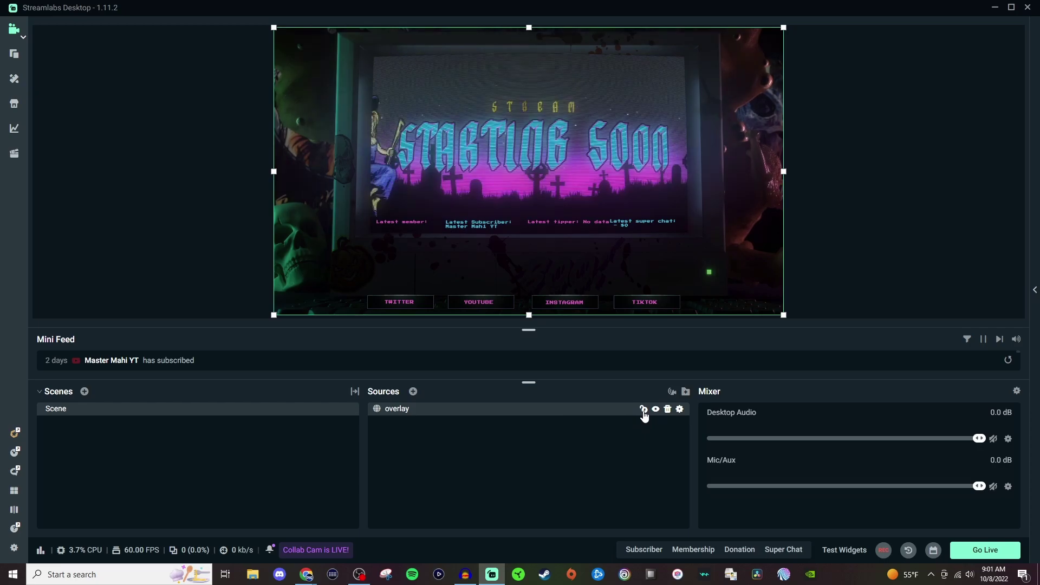
pyautogui.click(643, 409)
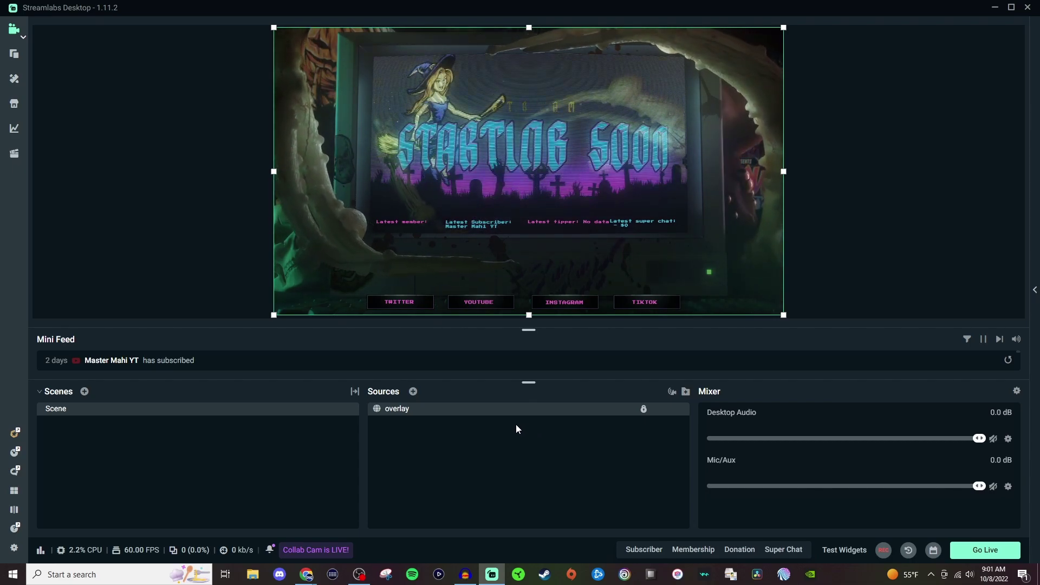
pyautogui.click(413, 391)
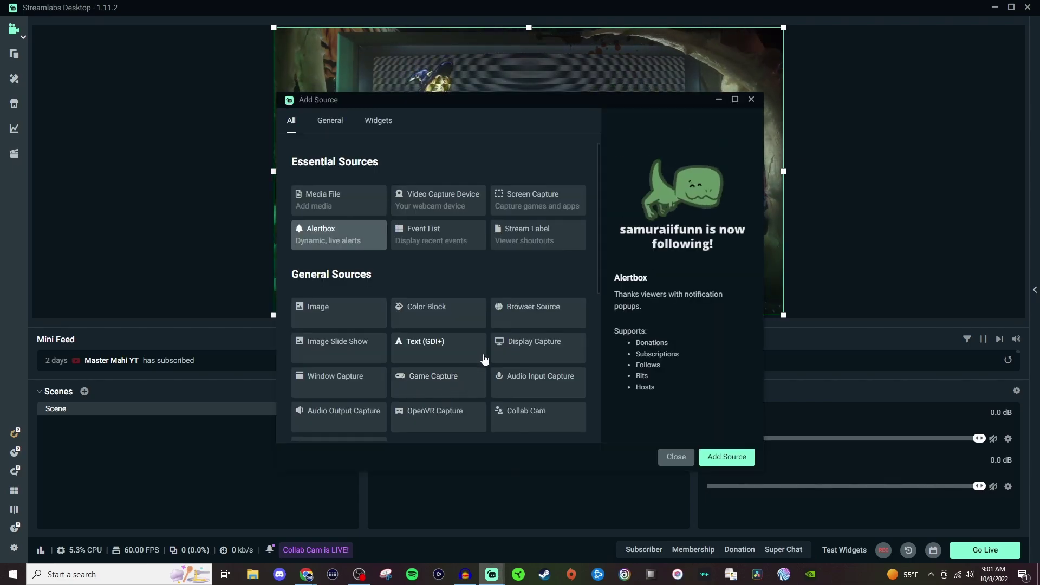
# - Add a new Browser Source named 'alerts' instead of reusing overlay
pyautogui.click(542, 318)
pyautogui.click(726, 456)
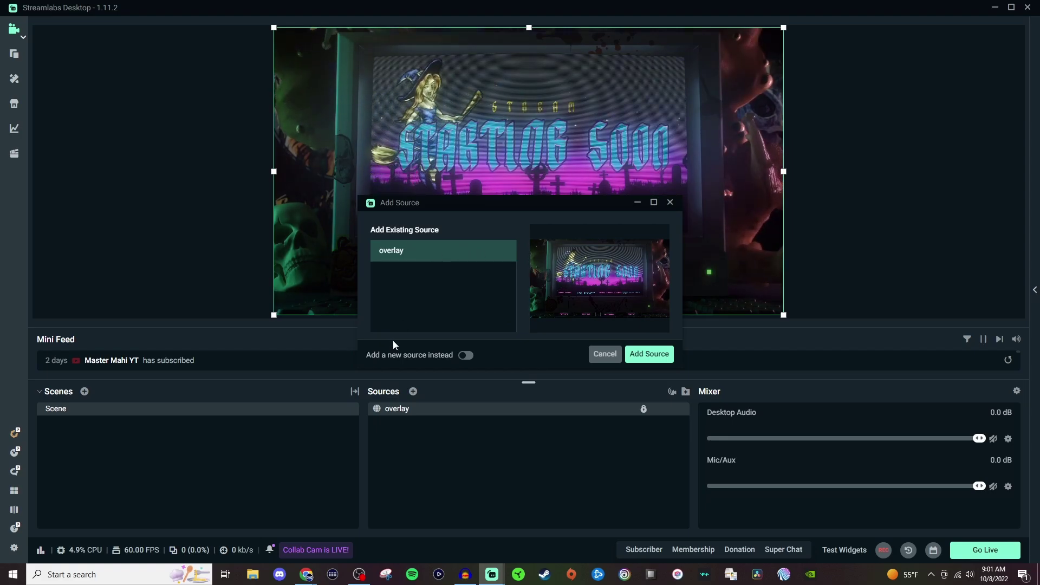
pyautogui.click(464, 357)
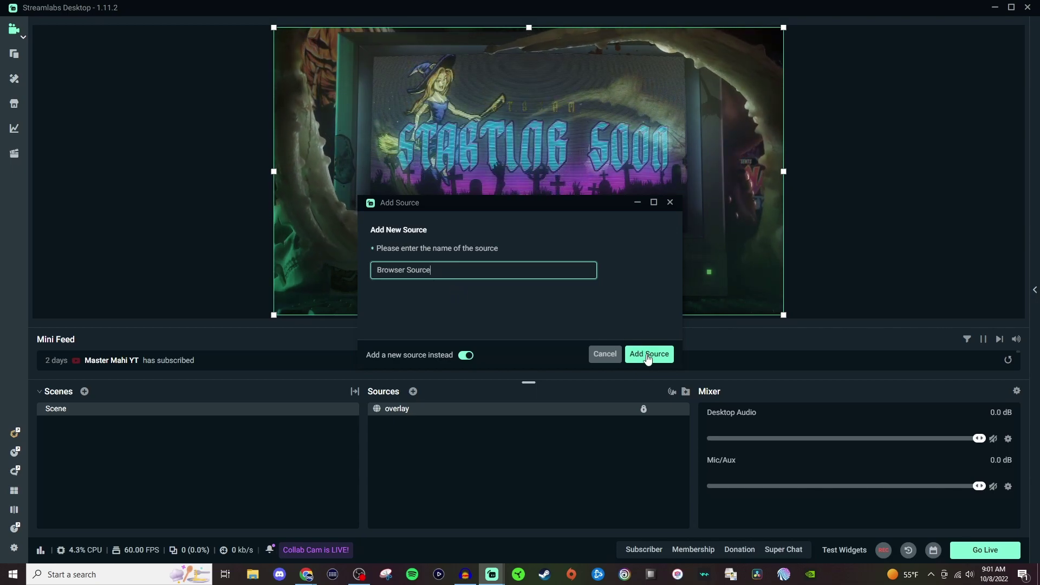
pyautogui.press('BackSpace')
pyautogui.press('BackSpace')
pyautogui.press('BackSpace')
pyautogui.press('BackSpace')
pyautogui.press('BackSpace')
pyautogui.press('BackSpace')
pyautogui.press('BackSpace')
pyautogui.press('BackSpace')
pyautogui.press('BackSpace')
pyautogui.press('BackSpace')
pyautogui.press('BackSpace')
pyautogui.press('BackSpace')
pyautogui.press('BackSpace')
pyautogui.press('BackSpace')
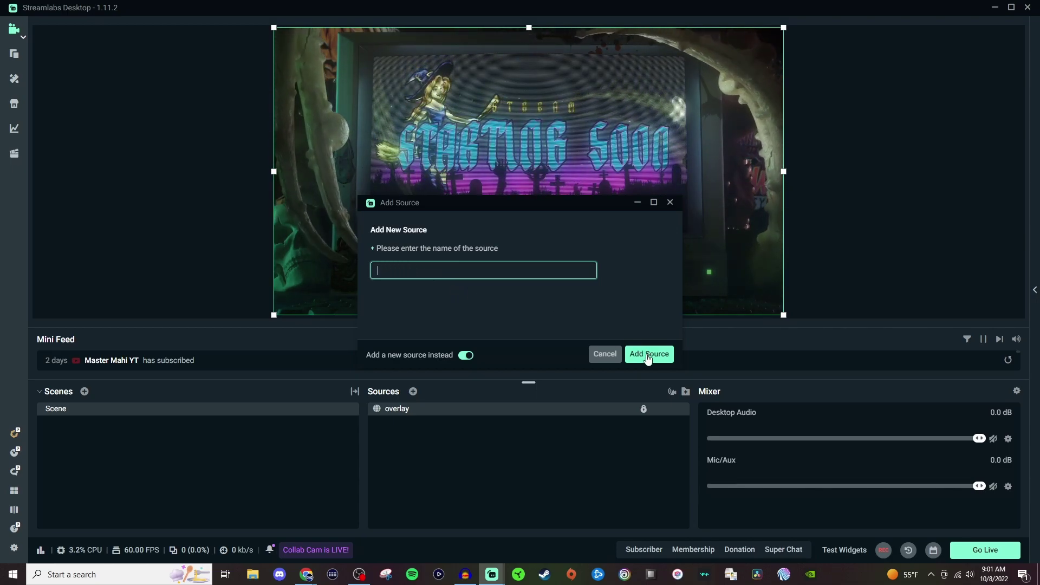
pyautogui.write('alerts')
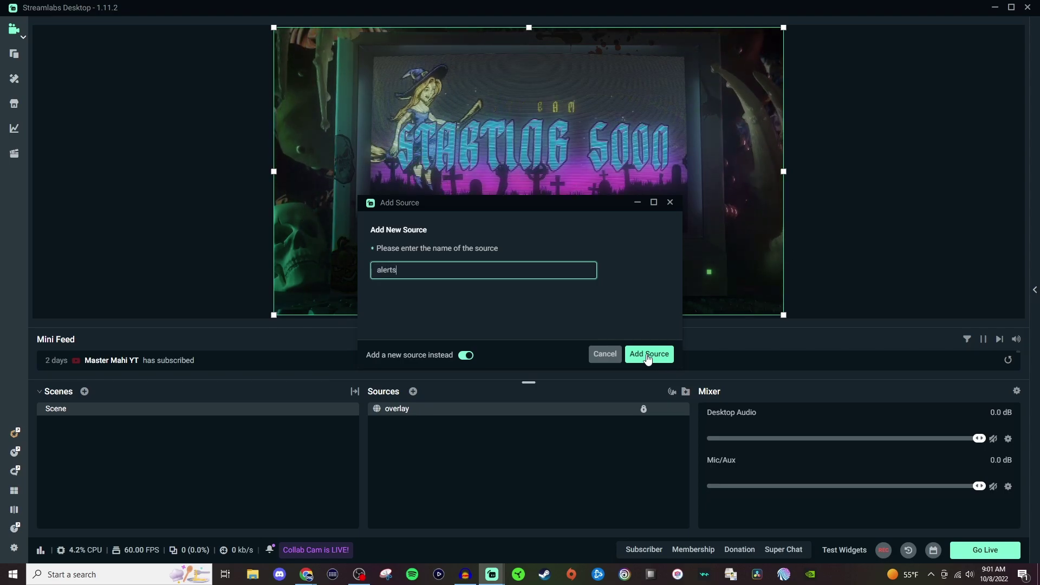
pyautogui.click(647, 355)
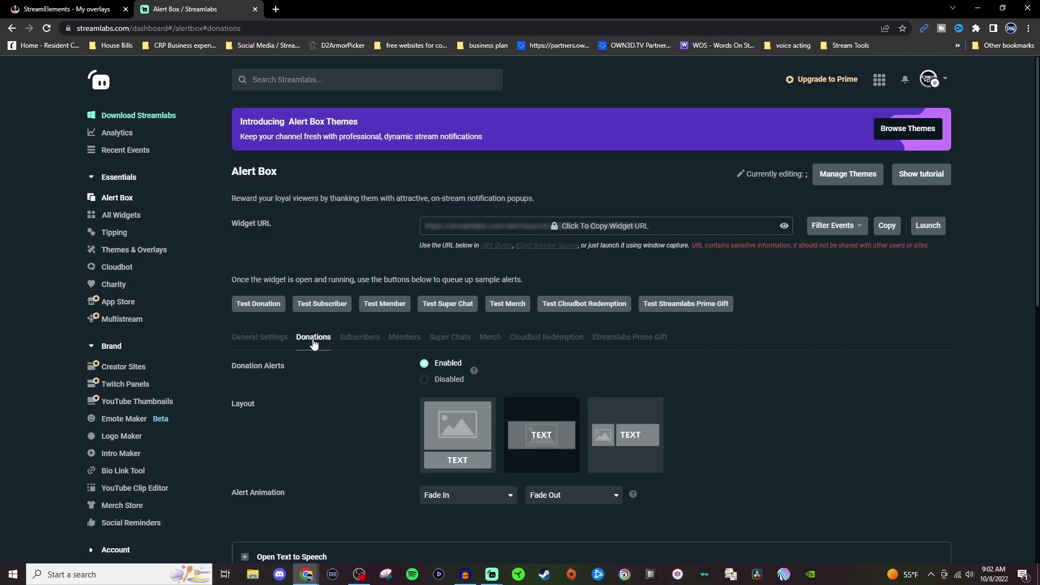
# - Save the Alert Box donation settings and copy the Alert Box widget URL
pyautogui.scroll(-6, 343, 372)
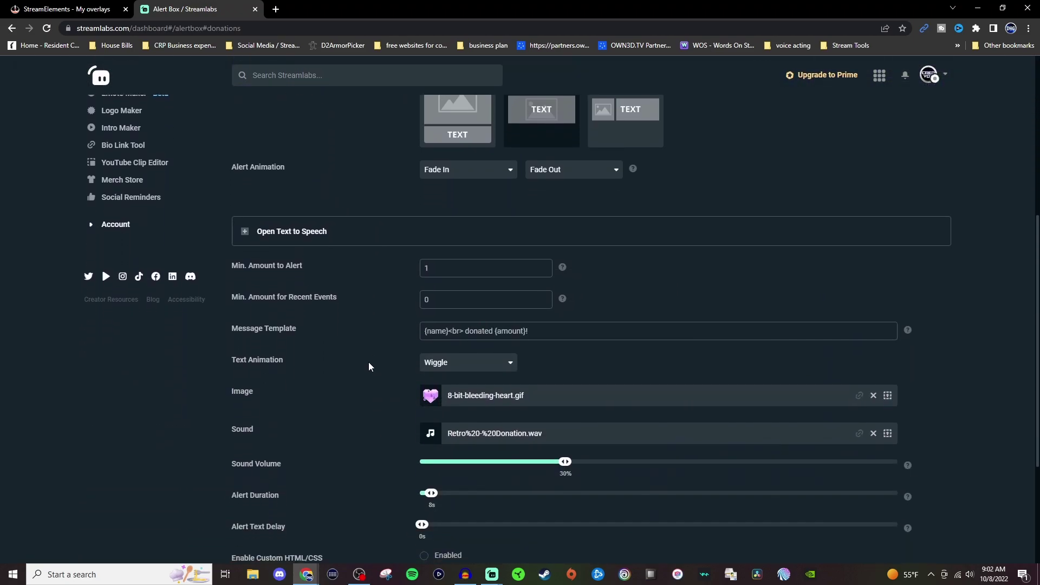
pyautogui.scroll(-1, 368, 367)
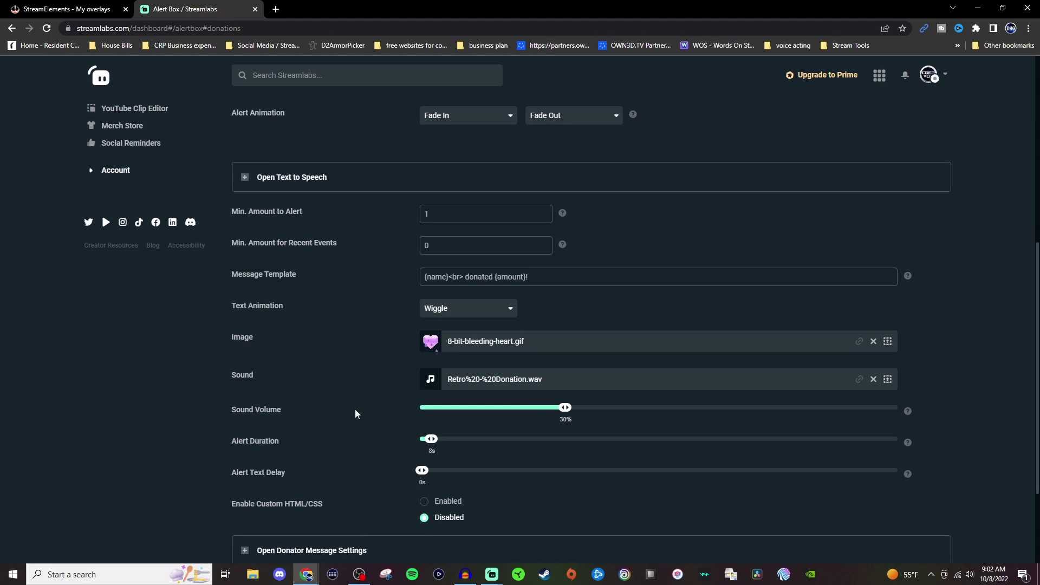
pyautogui.scroll(-1, 369, 401)
pyautogui.scroll(4, 366, 408)
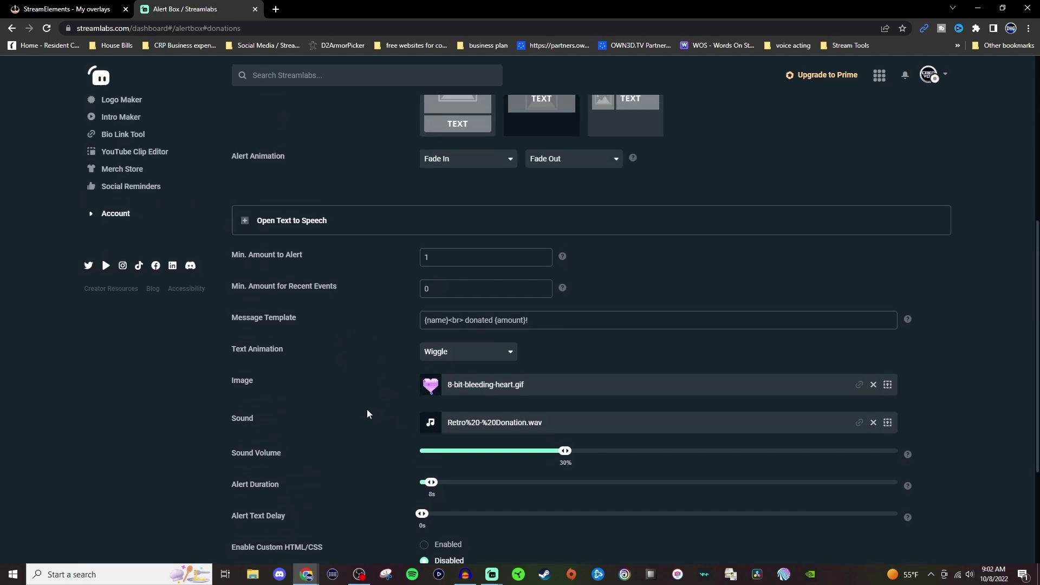
pyautogui.scroll(-5, 366, 408)
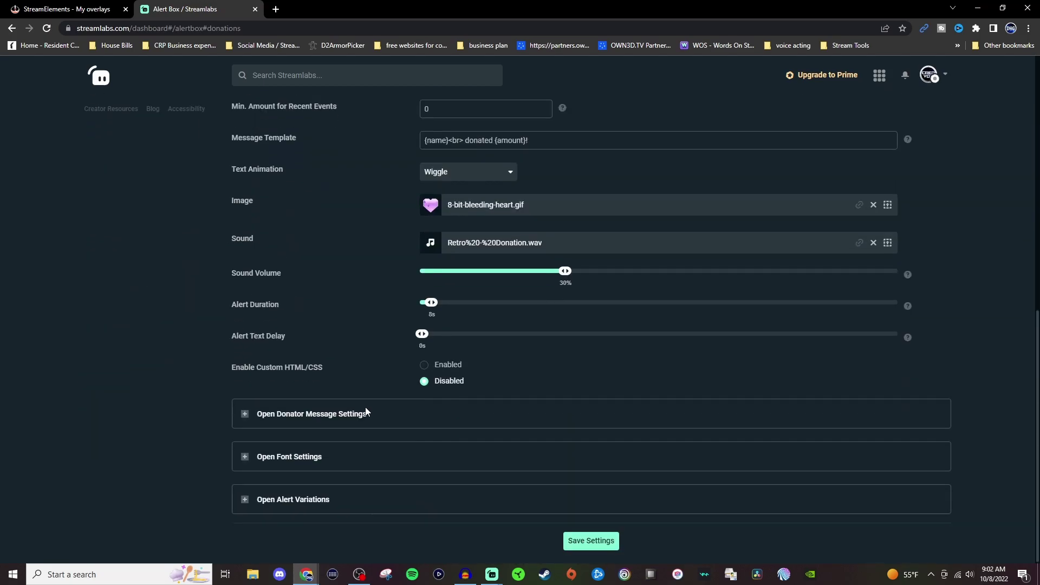
pyautogui.click(586, 542)
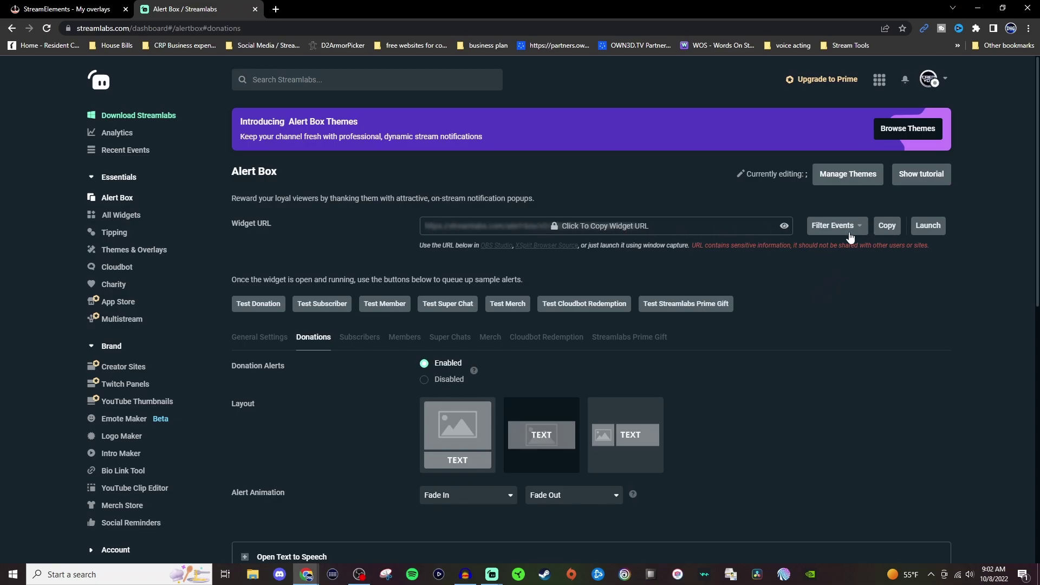
pyautogui.click(888, 226)
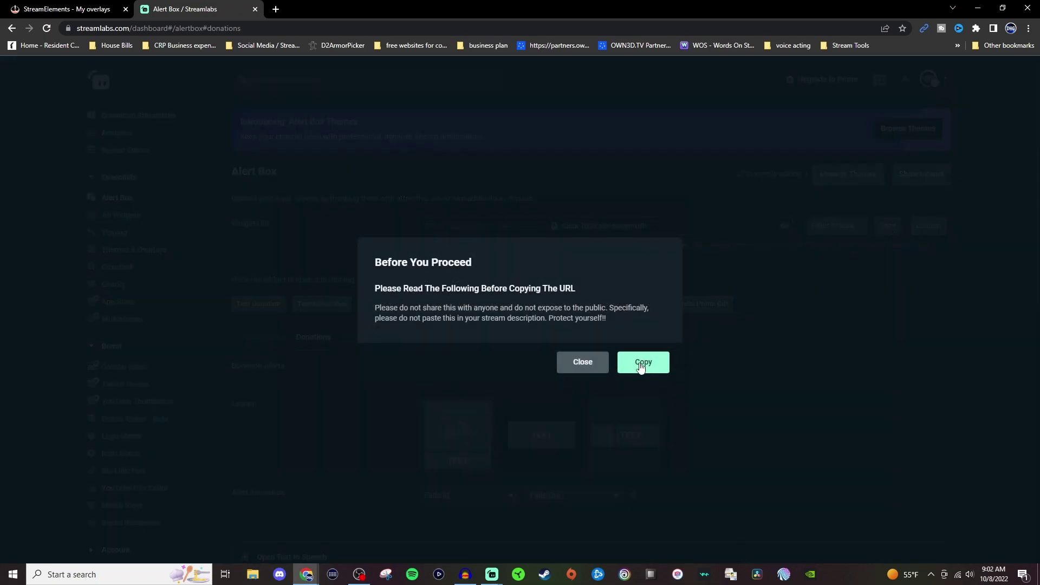
pyautogui.click(640, 367)
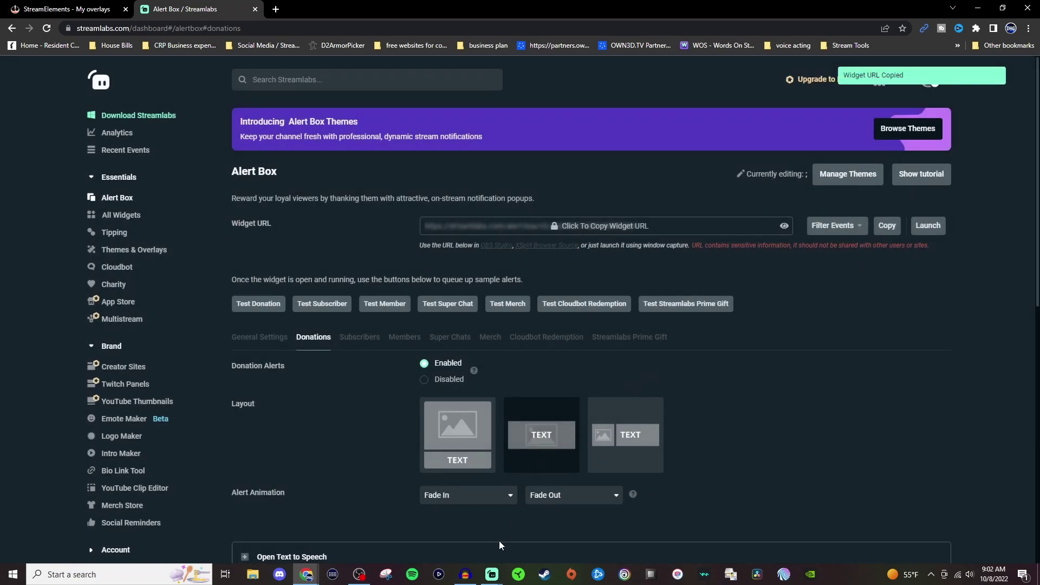
# - Replace the alerts source's address with the Alert Box widget URL and lock the source
pyautogui.moveTo(491, 575)
pyautogui.click(454, 522)
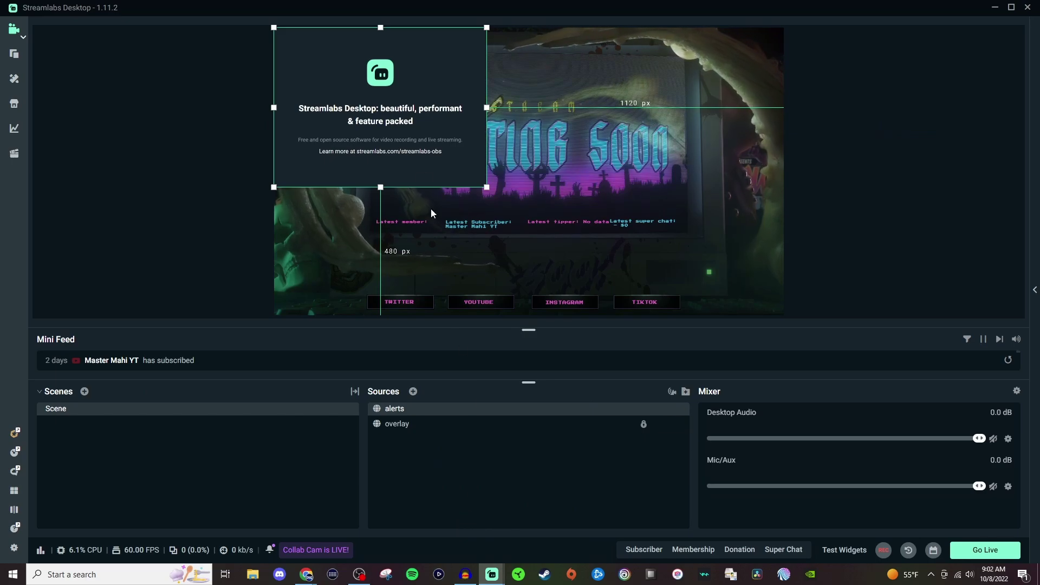
pyautogui.doubleClick(455, 409)
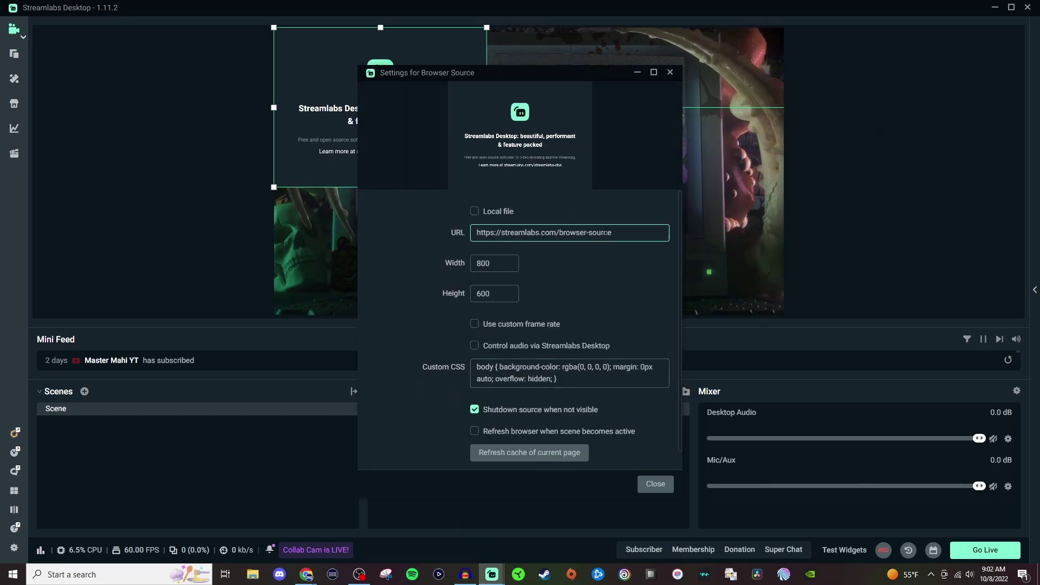
pyautogui.moveTo(640, 233); pyautogui.dragTo(405, 234)
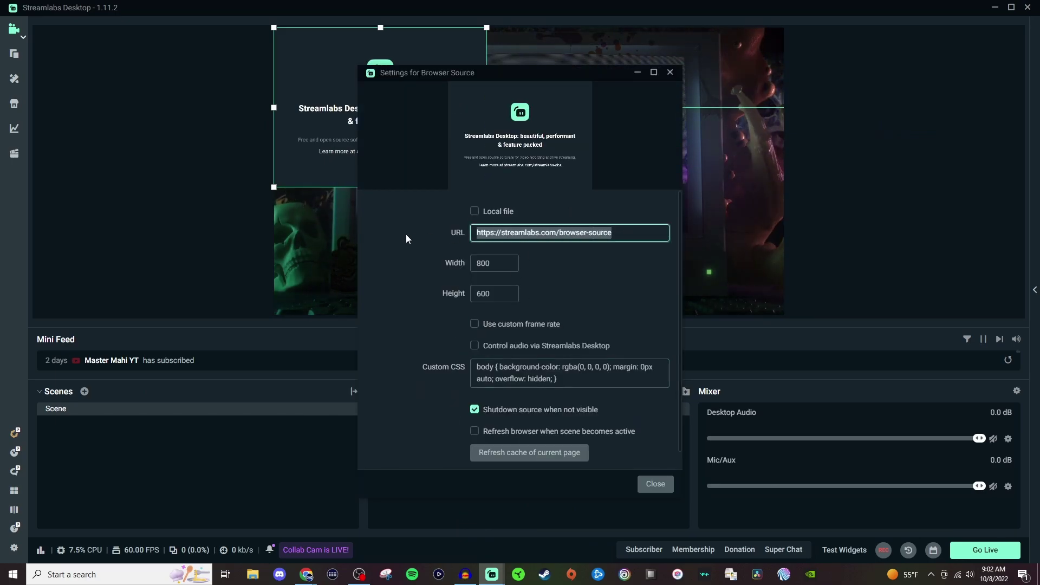
pyautogui.hotkey('ctrl', 'v')
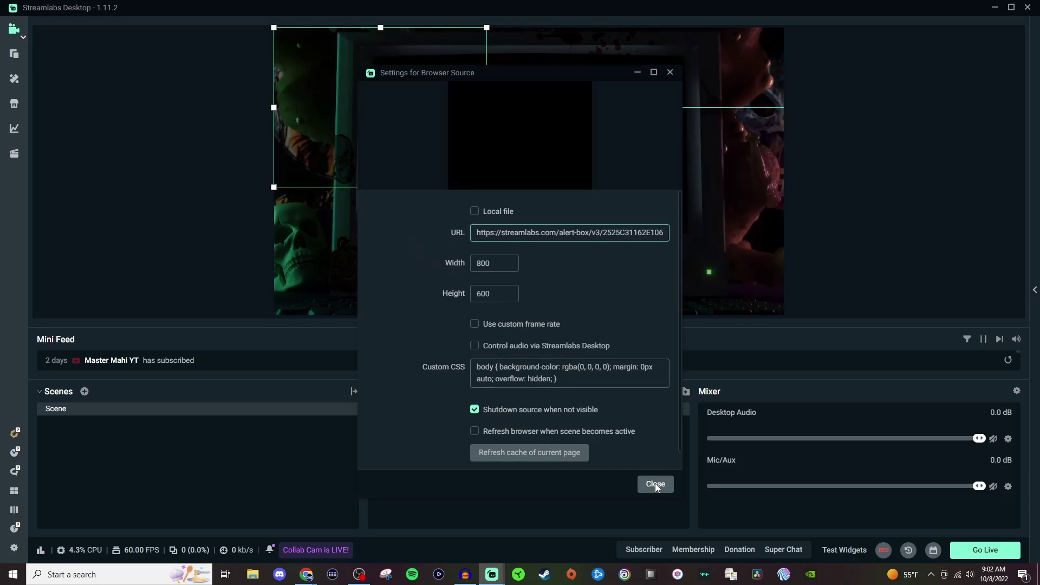
pyautogui.click(655, 483)
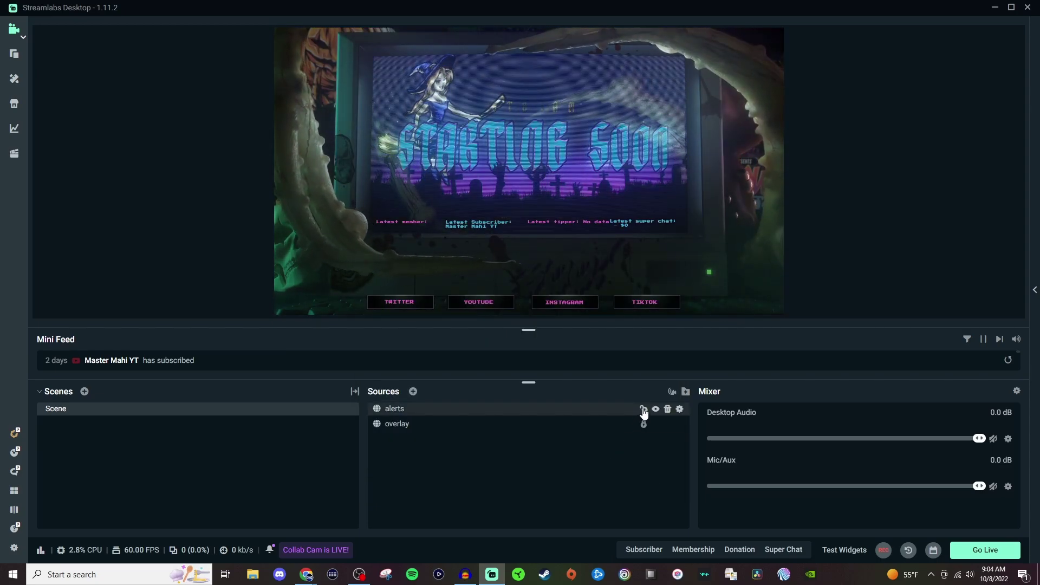
pyautogui.click(623, 410)
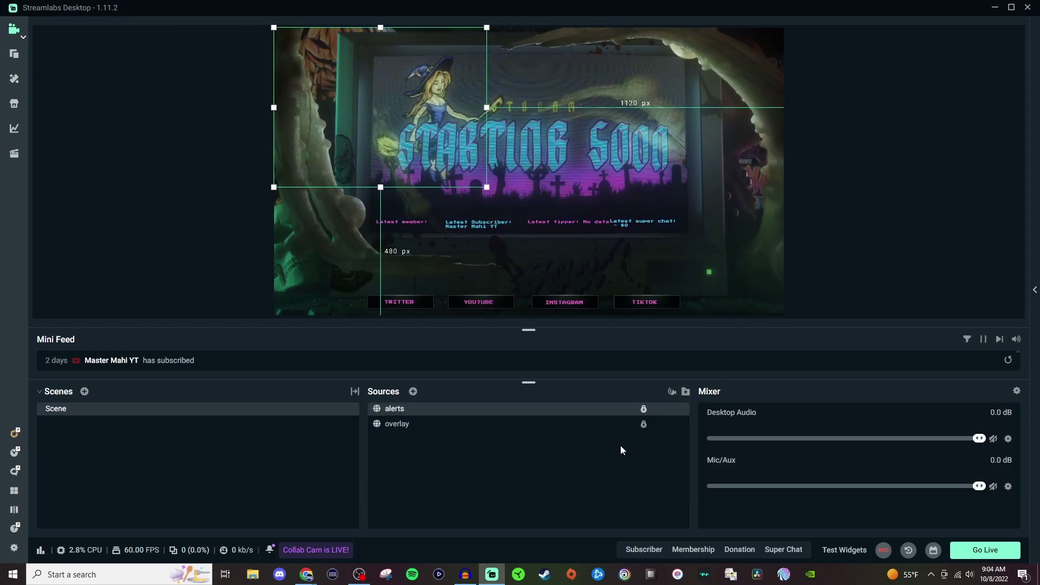
# - Hide and reopen the Test Widgets alert choices
pyautogui.click(851, 558)
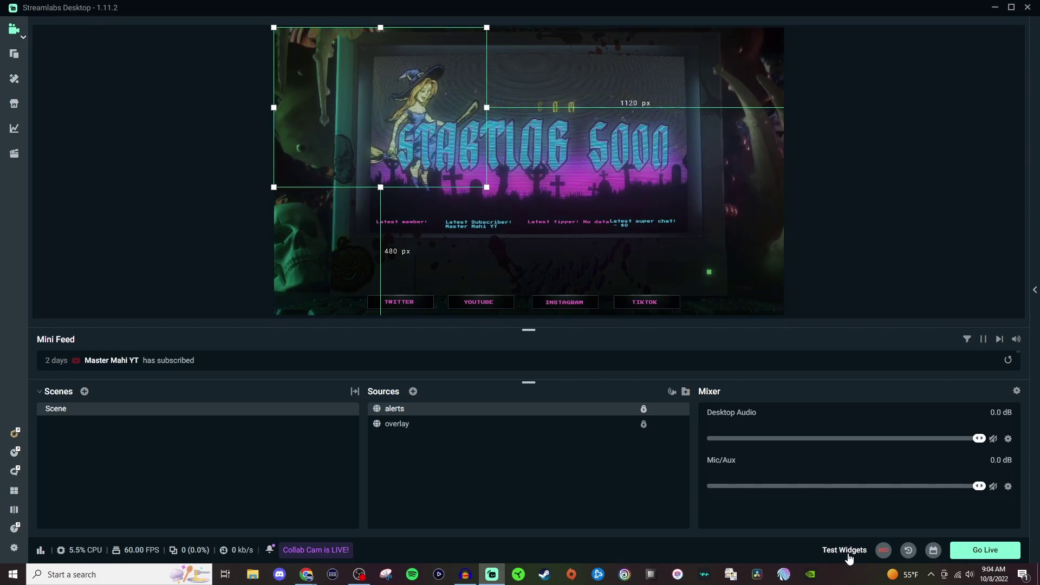
pyautogui.click(848, 555)
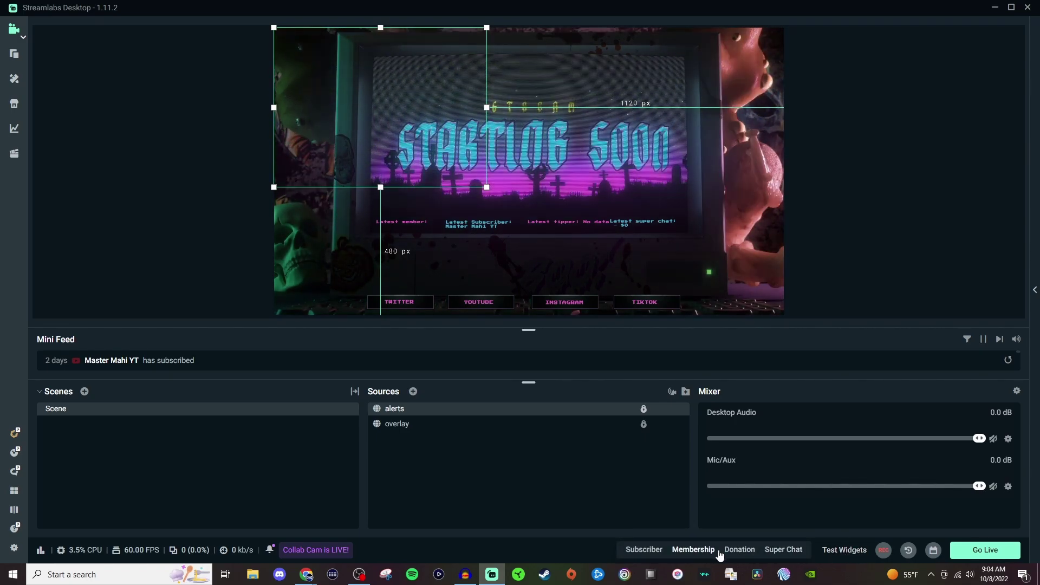